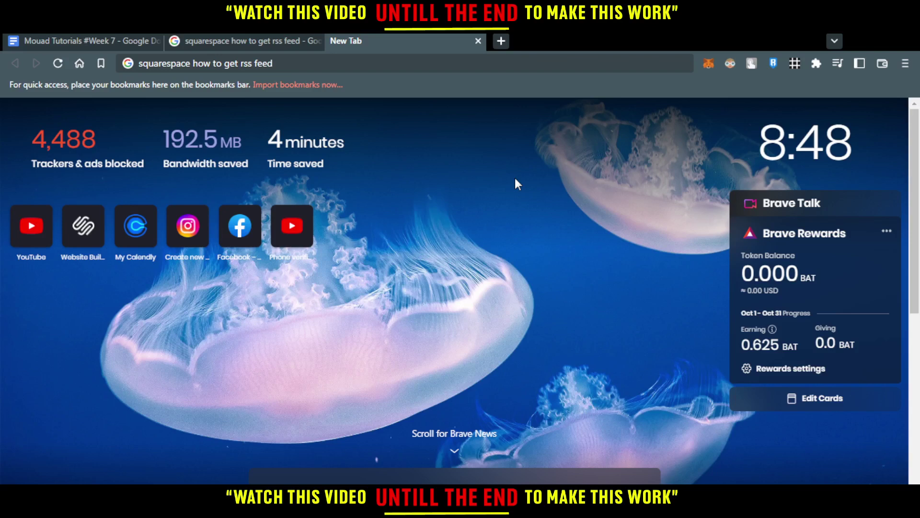
Go to squarespace.com using the Brave address bar autocomplete for 'sq'
{"action": "left_click", "coordinate": [314, 63]}
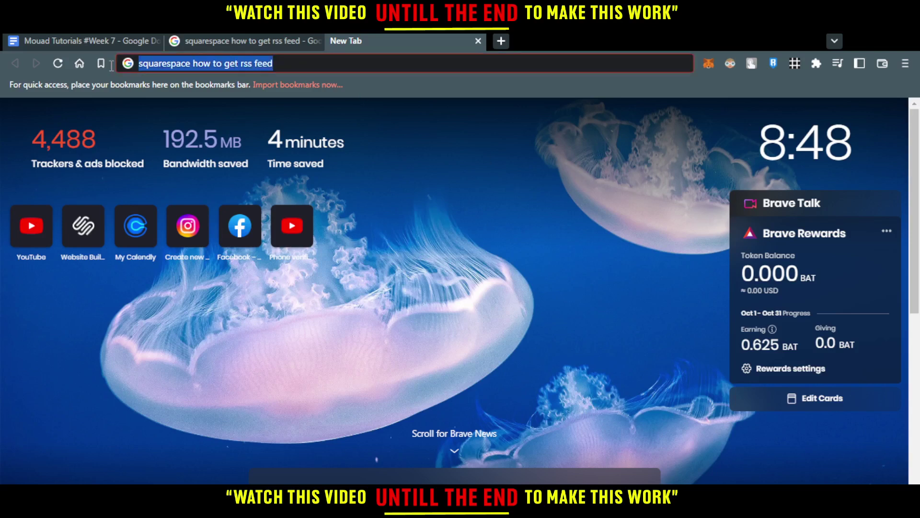
{"action": "type", "text": "squarespace.com"}
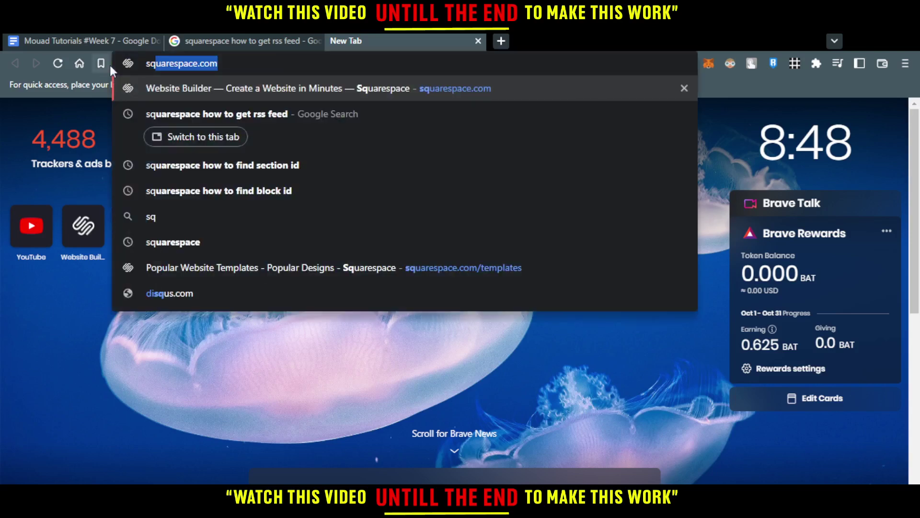
{"action": "key", "text": "Return"}
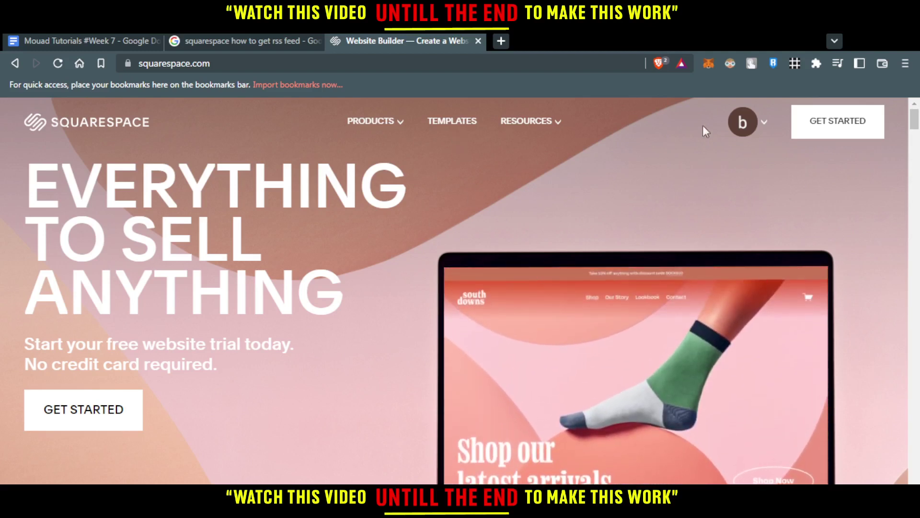
Open the Account Dashboard from the avatar menu and scroll through the website cards
{"action": "left_click", "coordinate": [742, 126]}
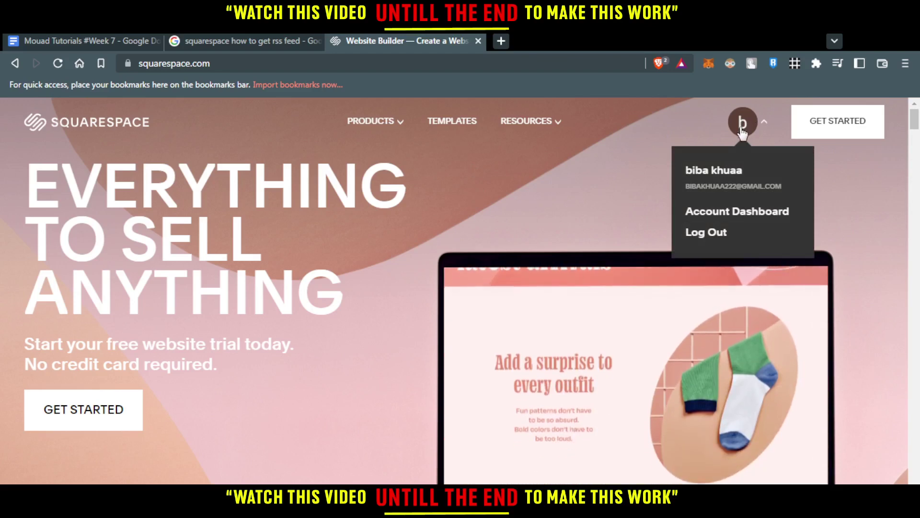
{"action": "left_click", "coordinate": [742, 127]}
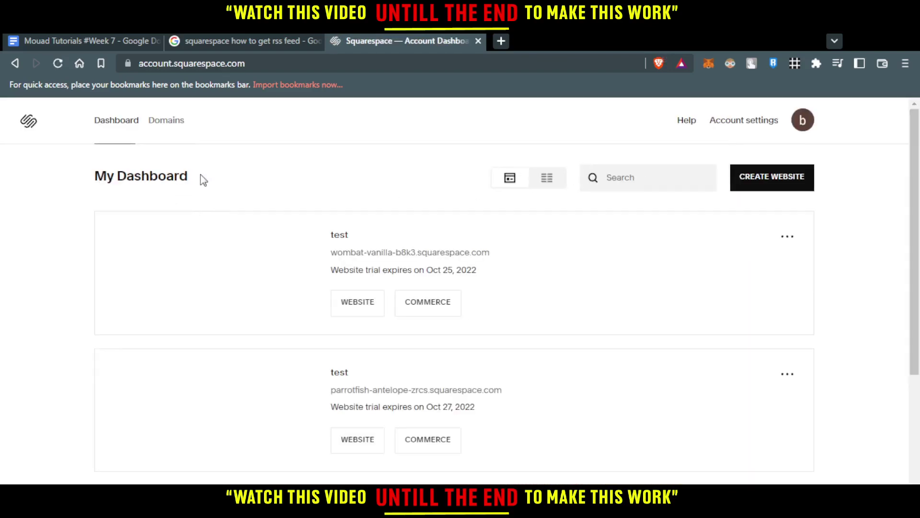
{"action": "left_click_drag", "start_coordinate": [199, 177], "coordinate": [170, 207]}
{"action": "scroll", "coordinate": [384, 292], "scroll_direction": "down", "scroll_amount": 5}
{"action": "scroll", "coordinate": [290, 351], "scroll_direction": "up", "scroll_amount": 5}
{"action": "scroll", "coordinate": [290, 372], "scroll_direction": "down", "scroll_amount": 5}
{"action": "scroll", "coordinate": [290, 387], "scroll_direction": "up", "scroll_amount": 5}
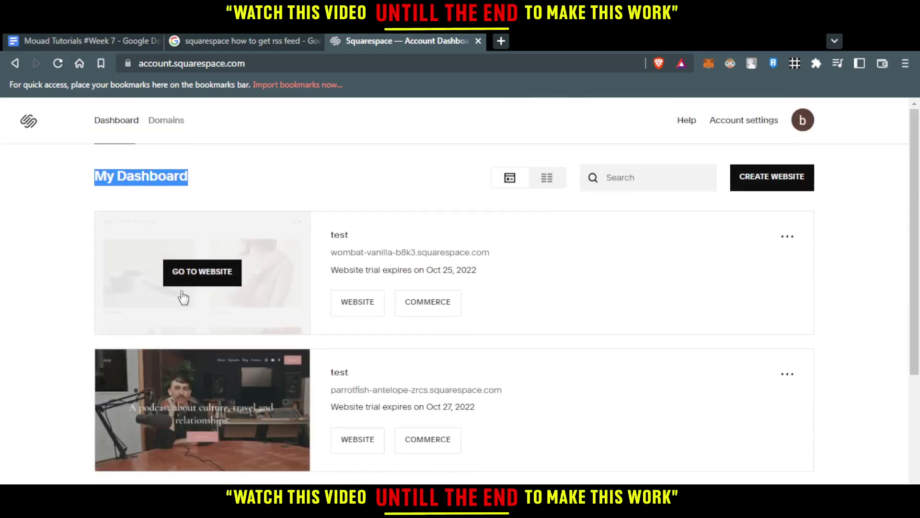
Open the first 'test' website from the dashboard and scroll its Work page
{"action": "left_click", "coordinate": [188, 285]}
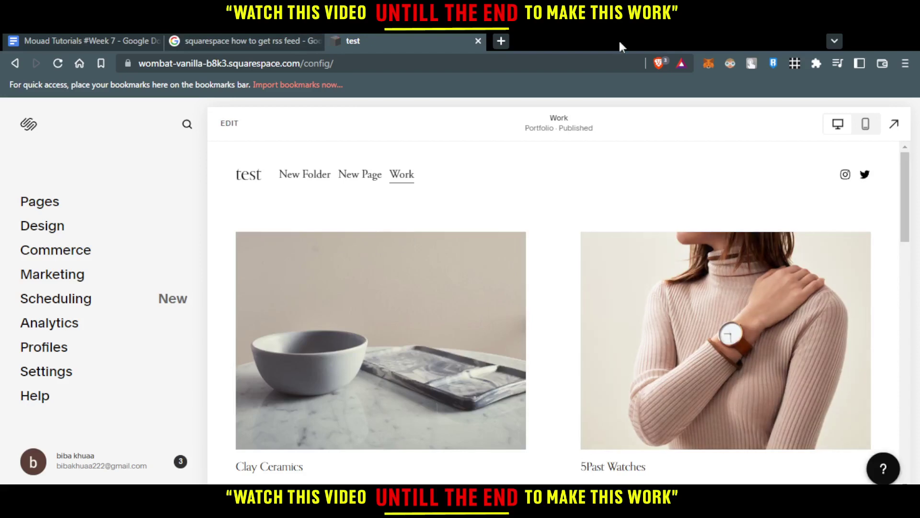
{"action": "scroll", "coordinate": [361, 239], "scroll_direction": "down", "scroll_amount": 1}
{"action": "scroll", "coordinate": [422, 226], "scroll_direction": "down", "scroll_amount": 12}
{"action": "scroll", "coordinate": [302, 192], "scroll_direction": "up", "scroll_amount": 12}
Start editing the Work portfolio page and scroll through its gallery and about text
{"action": "left_click", "coordinate": [235, 125]}
{"action": "scroll", "coordinate": [491, 194], "scroll_direction": "down", "scroll_amount": 3}
{"action": "scroll", "coordinate": [443, 272], "scroll_direction": "up", "scroll_amount": 3}
{"action": "scroll", "coordinate": [533, 312], "scroll_direction": "down", "scroll_amount": 3}
{"action": "scroll", "coordinate": [528, 298], "scroll_direction": "up", "scroll_amount": 3}
{"action": "scroll", "coordinate": [520, 319], "scroll_direction": "down", "scroll_amount": 12}
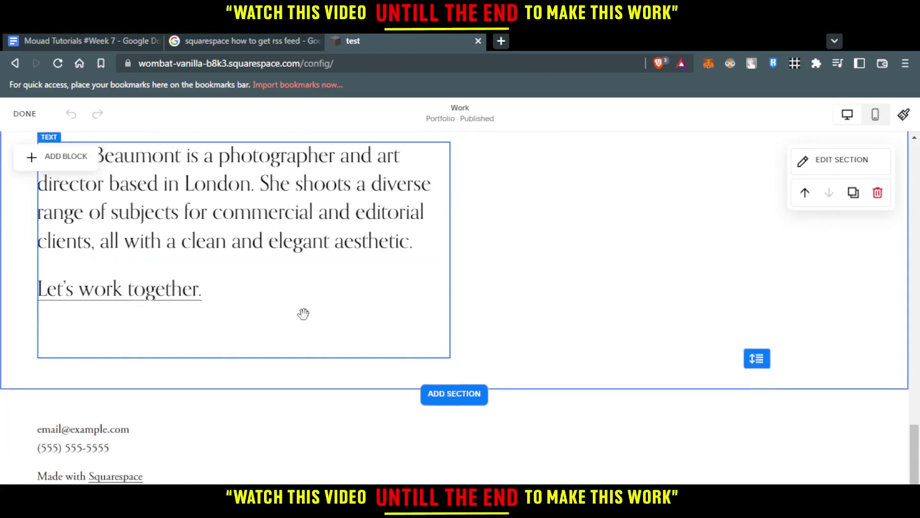
{"action": "scroll", "coordinate": [335, 290], "scroll_direction": "up", "scroll_amount": 4}
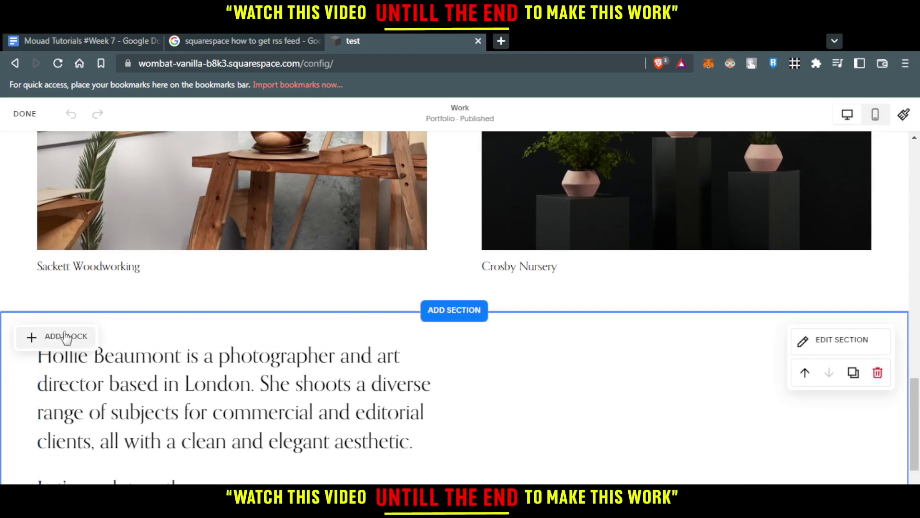
{"action": "scroll", "coordinate": [232, 269], "scroll_direction": "up", "scroll_amount": 10}
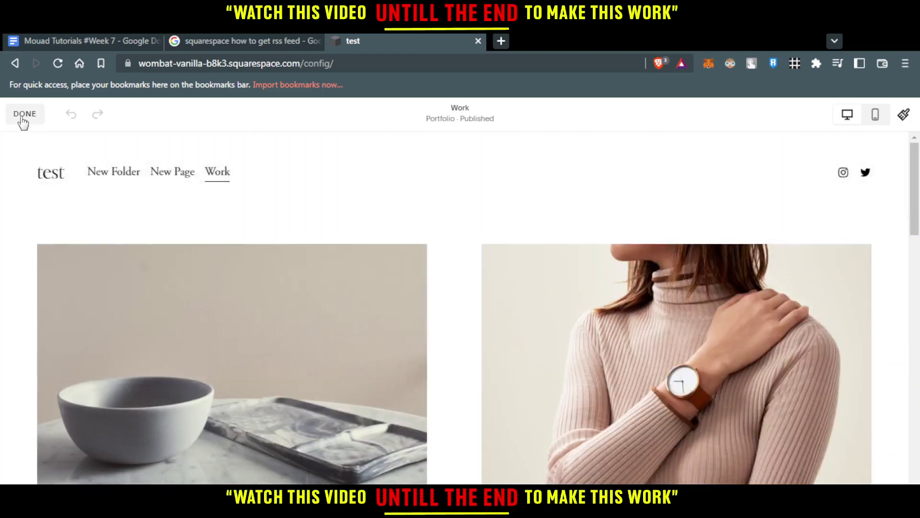
Exit the Work page editor, dismiss the Contact page settings, and return to the main site menu
{"action": "left_click", "coordinate": [24, 115]}
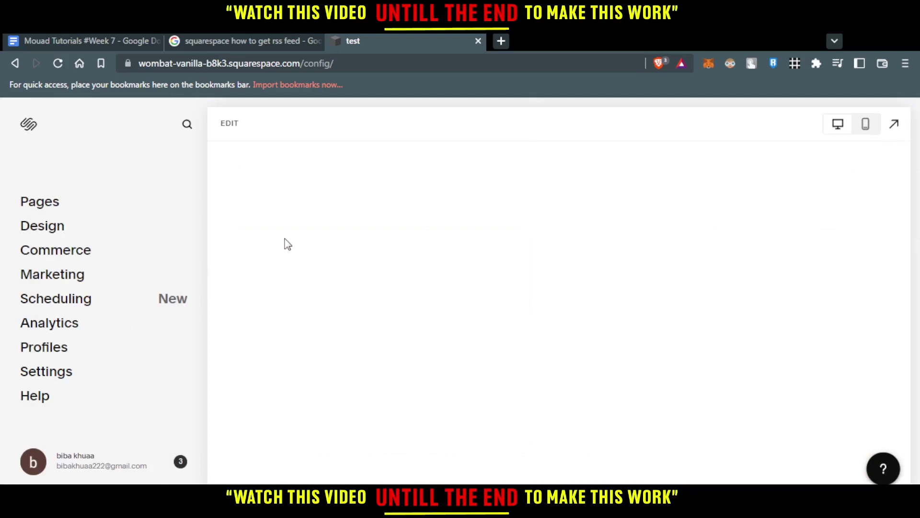
{"action": "left_click", "coordinate": [273, 63]}
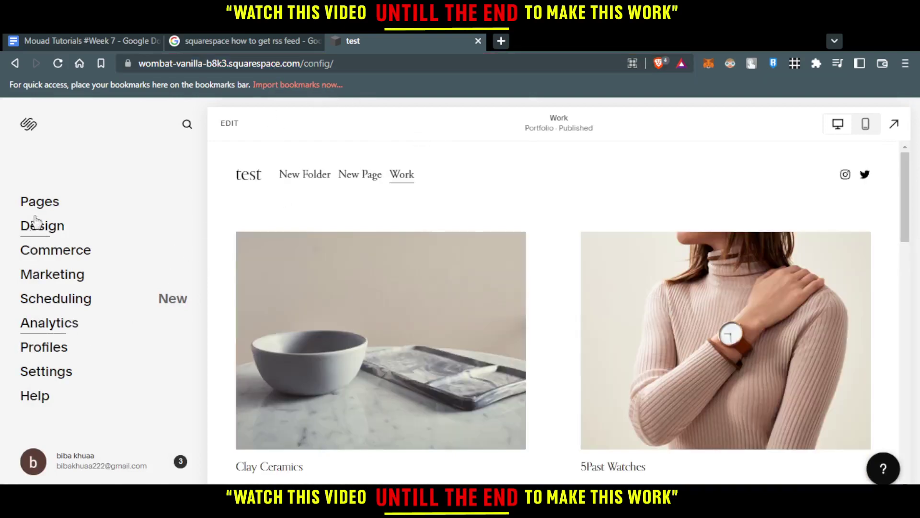
{"action": "left_click", "coordinate": [55, 203]}
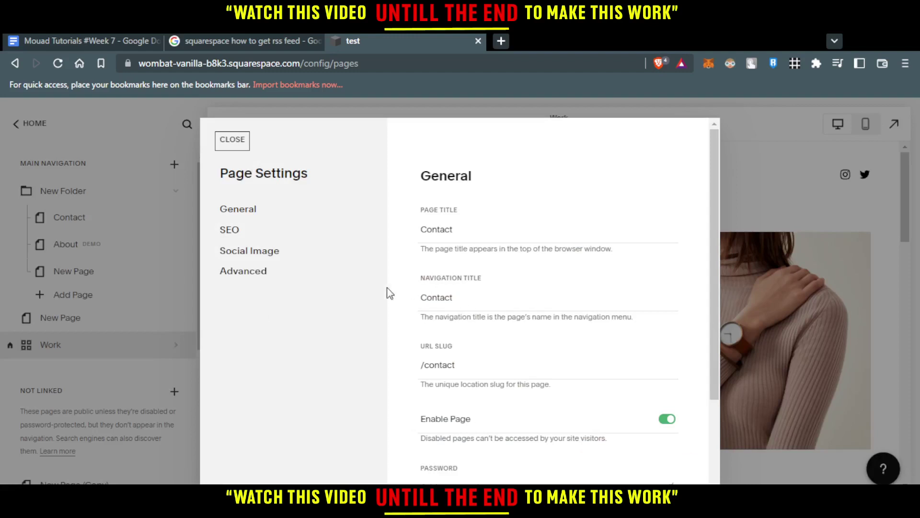
{"action": "left_click", "coordinate": [239, 147]}
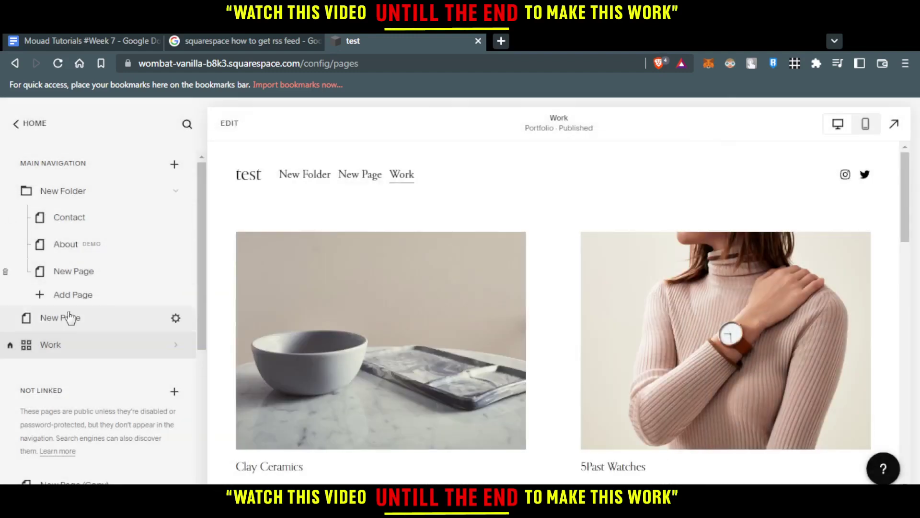
{"action": "left_click", "coordinate": [29, 125]}
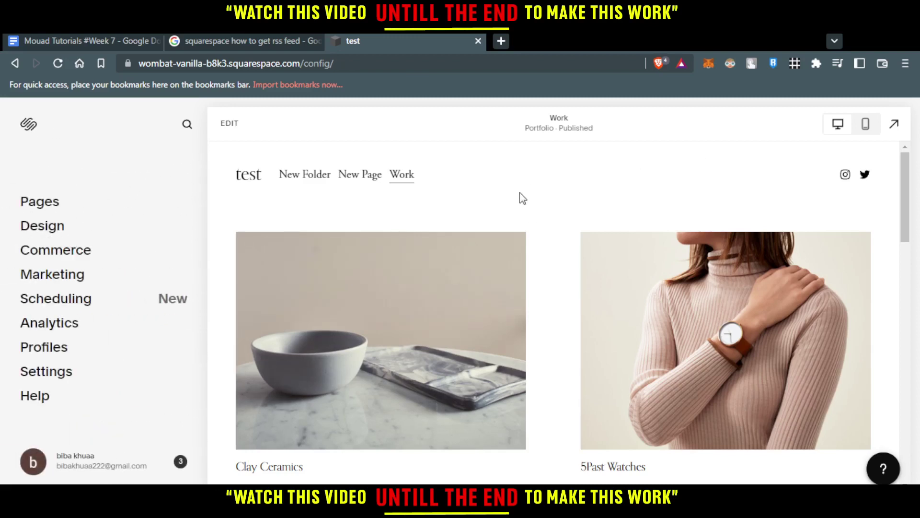
Add a Blog collection page under New Folder, choosing a layout in the Add Blog dialog
{"action": "left_click", "coordinate": [39, 202]}
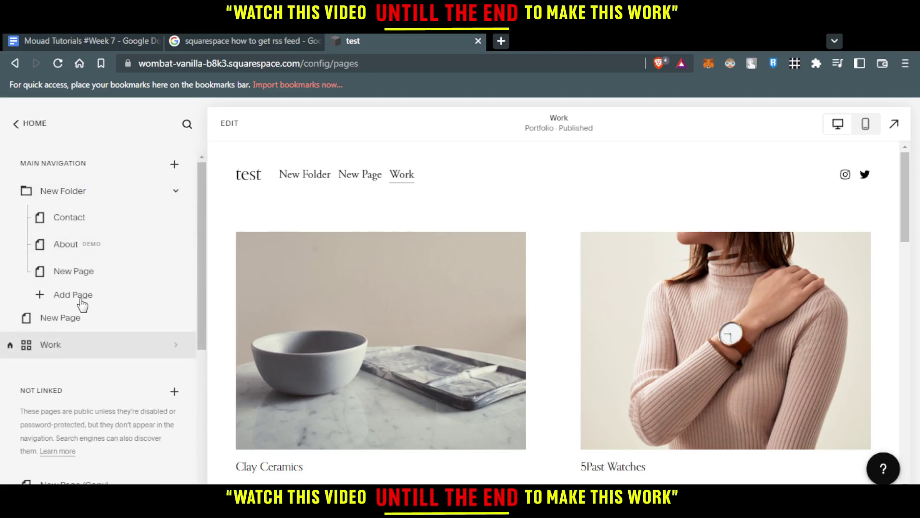
{"action": "left_click", "coordinate": [80, 299]}
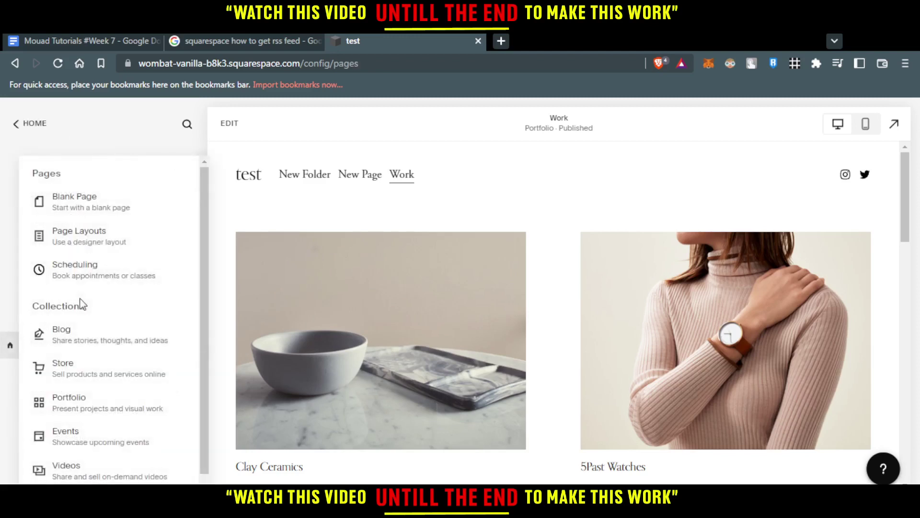
{"action": "left_click", "coordinate": [72, 336]}
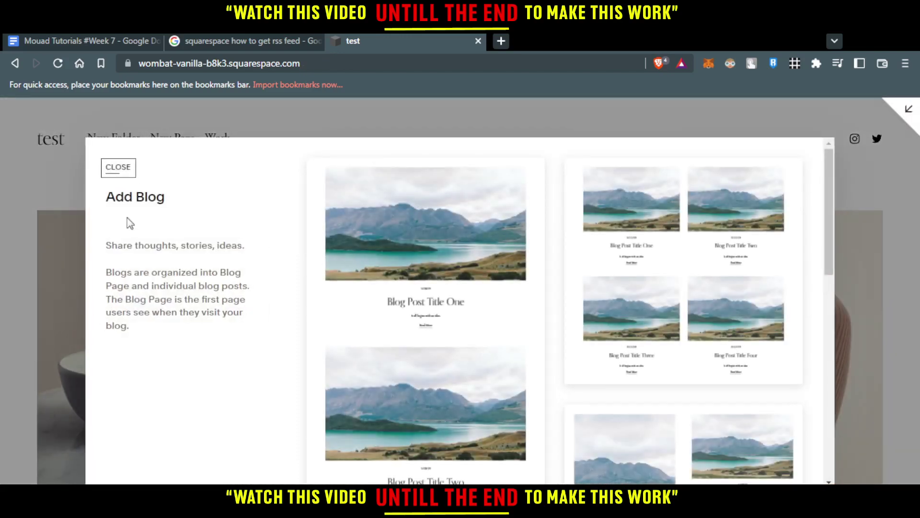
{"action": "scroll", "coordinate": [539, 245], "scroll_direction": "down", "scroll_amount": 3}
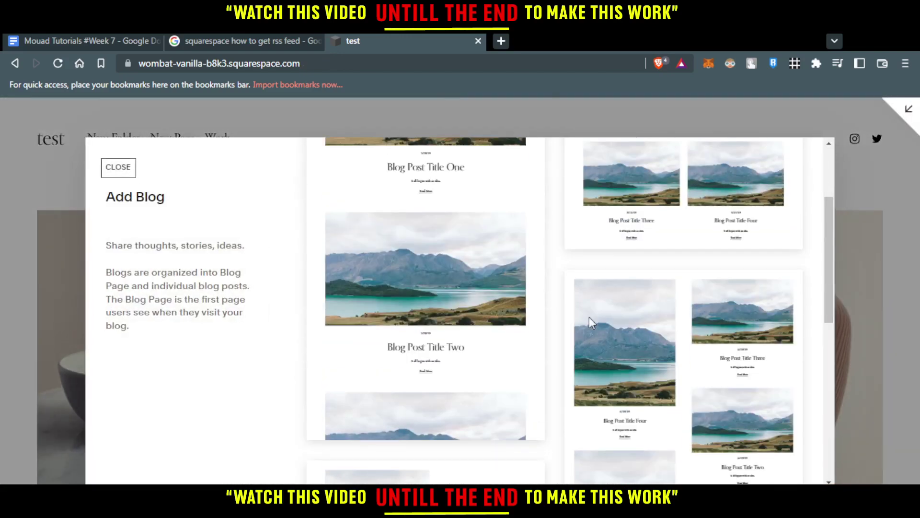
{"action": "scroll", "coordinate": [588, 317], "scroll_direction": "down", "scroll_amount": 2}
{"action": "scroll", "coordinate": [589, 318], "scroll_direction": "up", "scroll_amount": 5}
{"action": "left_click", "coordinate": [416, 269]}
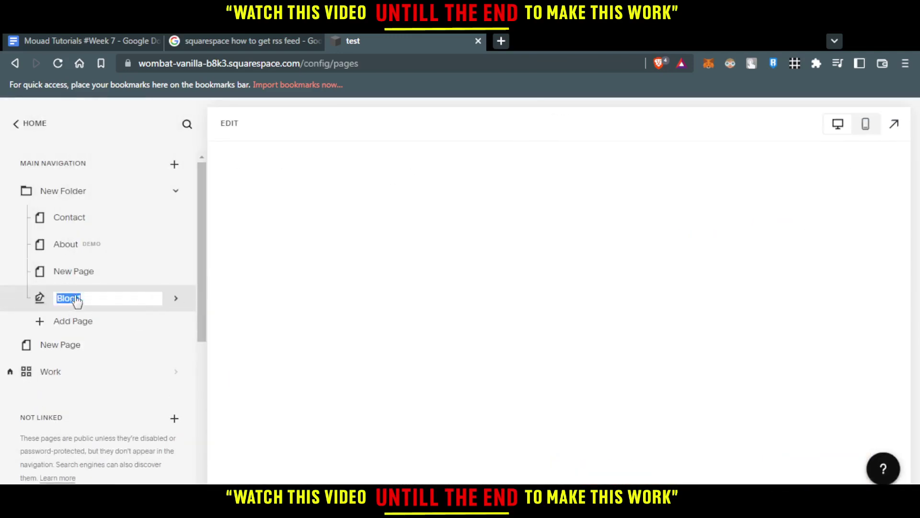
Open Blog 1 from the pages list, then return from its error page to the Pages panel
{"action": "left_click", "coordinate": [128, 303]}
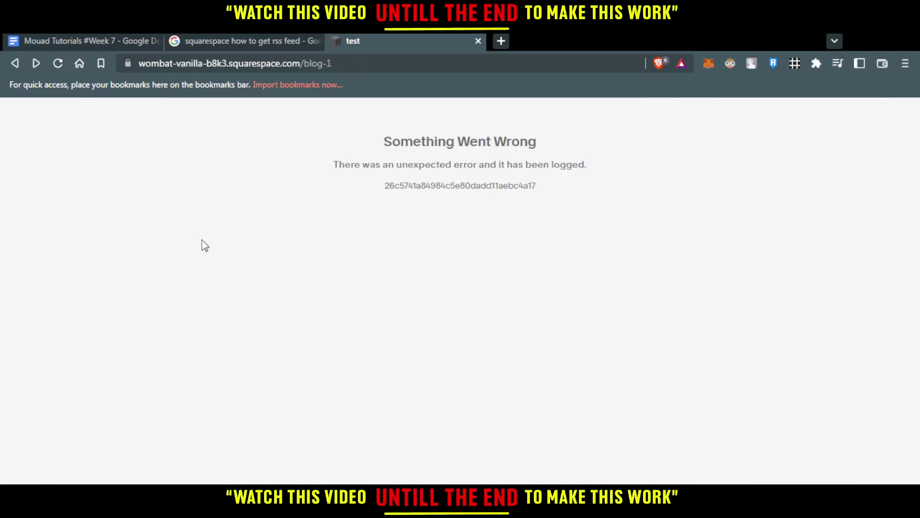
{"action": "key", "text": "alt+Right"}
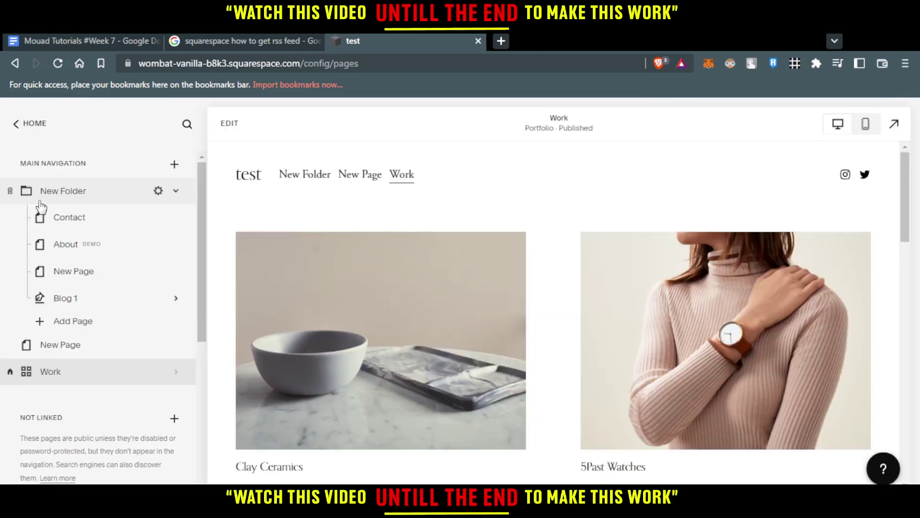
Open Blog 1's settings and inspect the Feeds Replace Feed URL, leaving it empty
{"action": "left_click", "coordinate": [158, 299]}
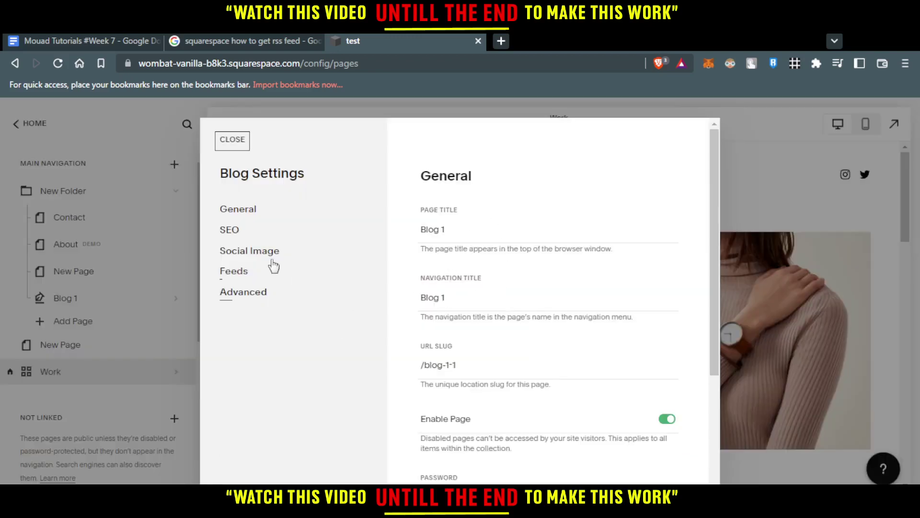
{"action": "scroll", "coordinate": [474, 290], "scroll_direction": "down", "scroll_amount": 4}
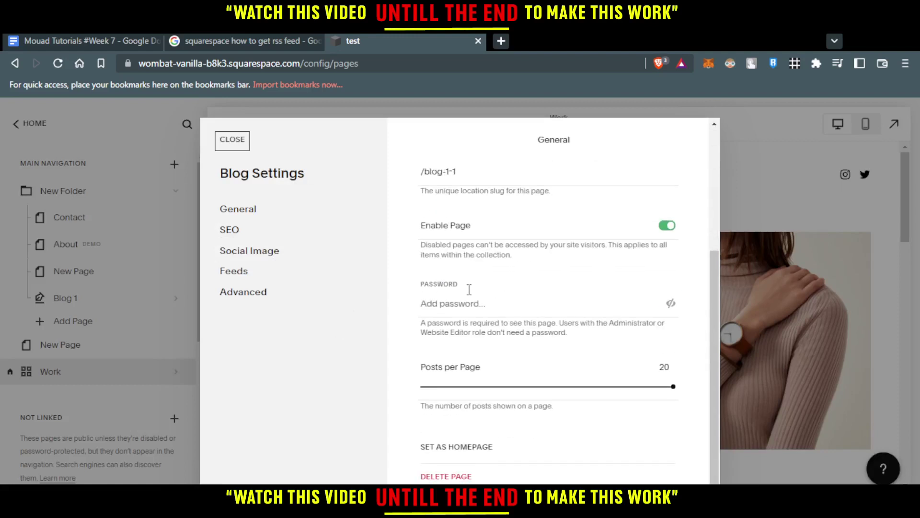
{"action": "left_click", "coordinate": [234, 274]}
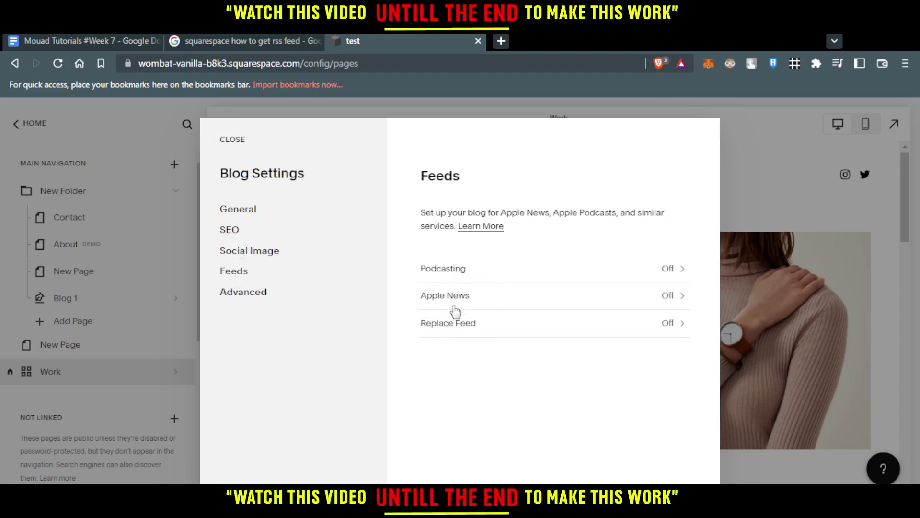
{"action": "left_click", "coordinate": [458, 335]}
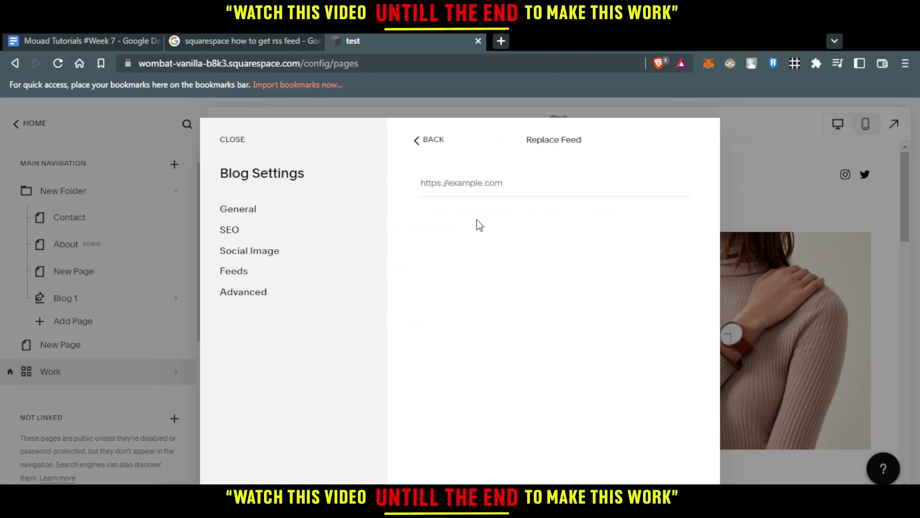
{"action": "left_click", "coordinate": [480, 190]}
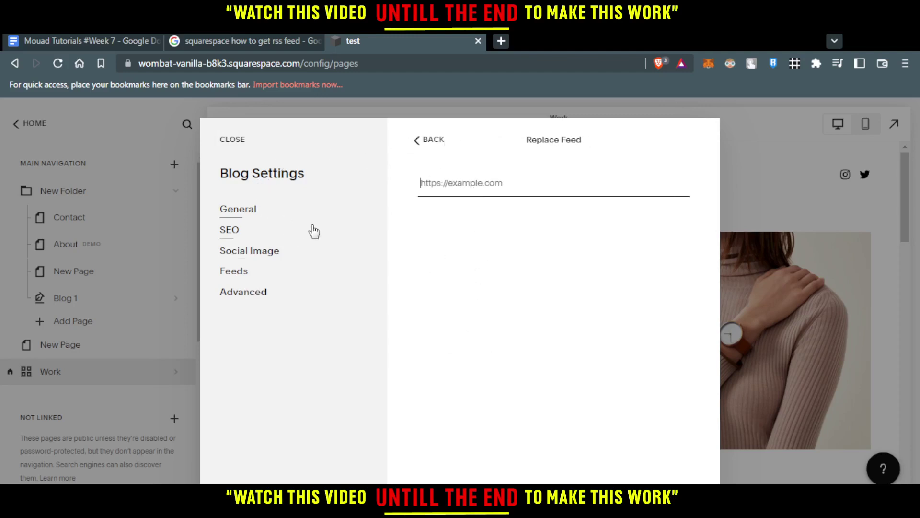
{"action": "type", "text": "-"}
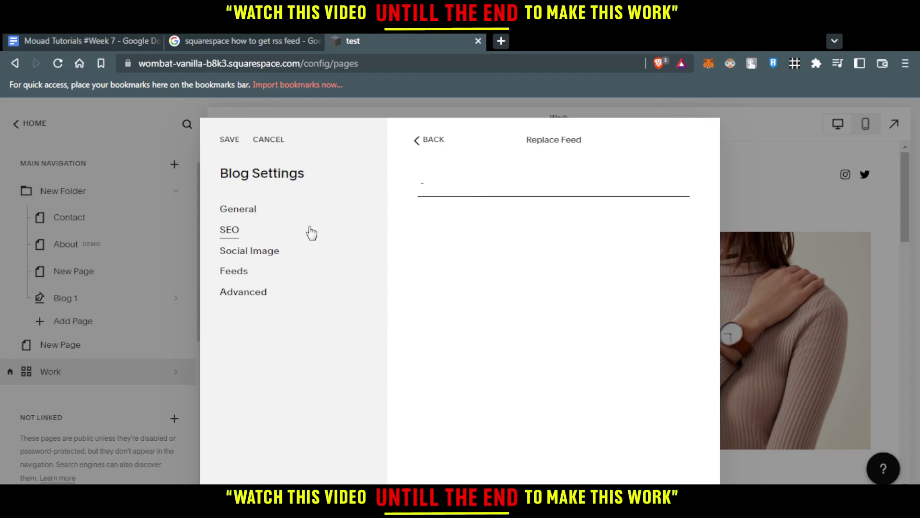
{"action": "key", "text": "BackSpace"}
Review Blog 1's General URL slug /blog-1-1 unchanged, then show the Advanced settings
{"action": "left_click", "coordinate": [240, 209]}
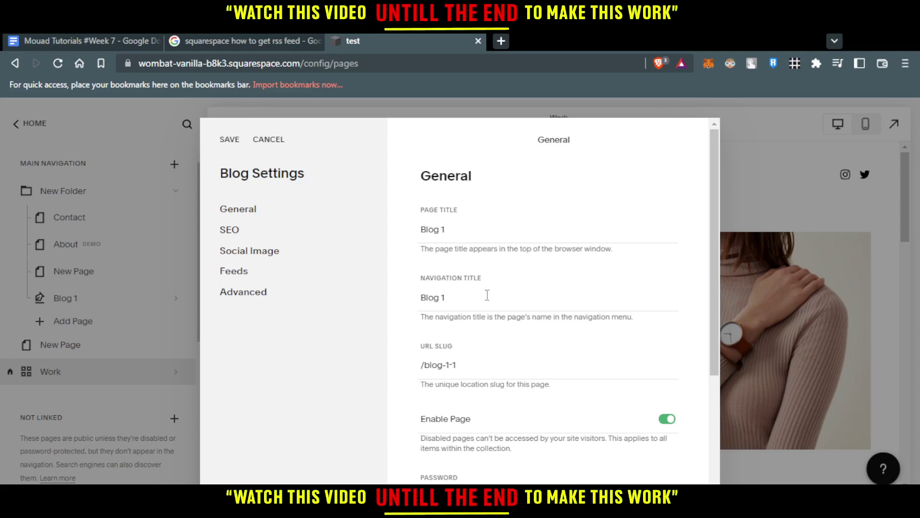
{"action": "left_click_drag", "start_coordinate": [481, 354], "coordinate": [414, 367]}
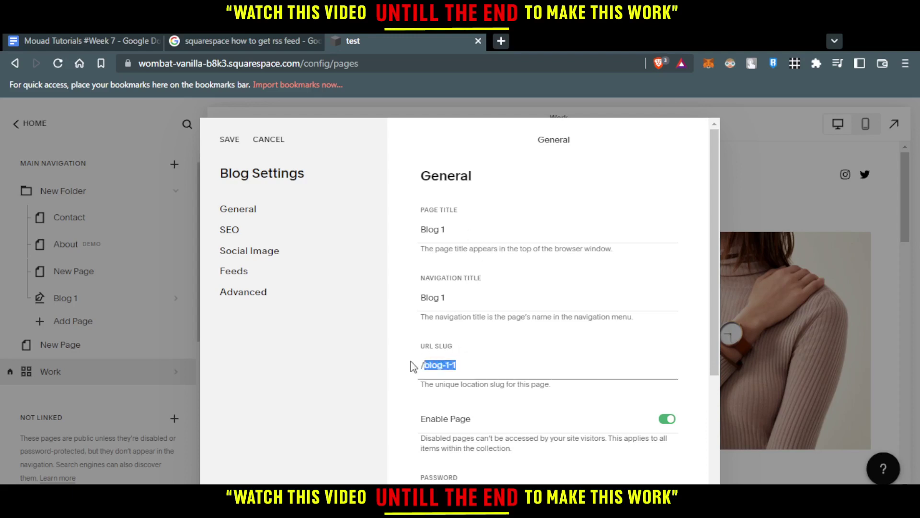
{"action": "left_click", "coordinate": [506, 358]}
{"action": "scroll", "coordinate": [501, 360], "scroll_direction": "down", "scroll_amount": 4}
{"action": "left_click", "coordinate": [243, 292]}
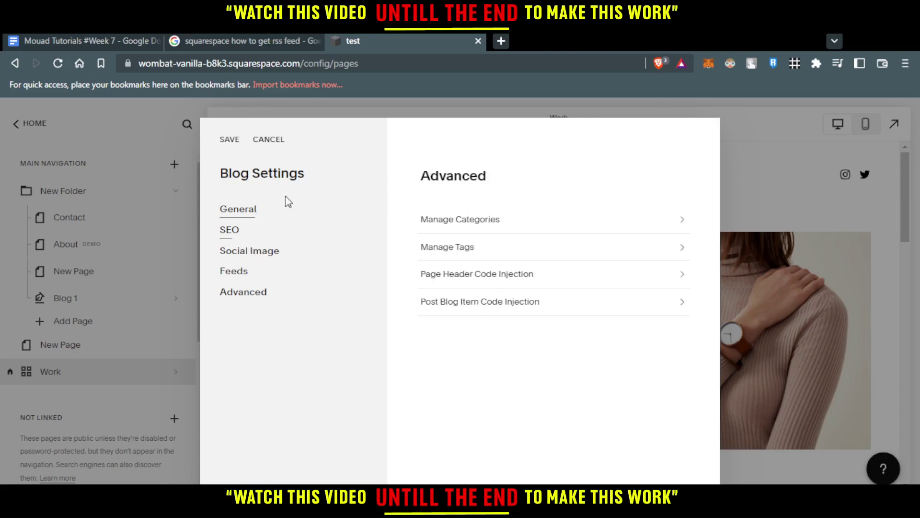
Cancel Blog 1's settings and discard the unsaved changes
{"action": "left_click", "coordinate": [263, 143]}
{"action": "left_click", "coordinate": [520, 332]}
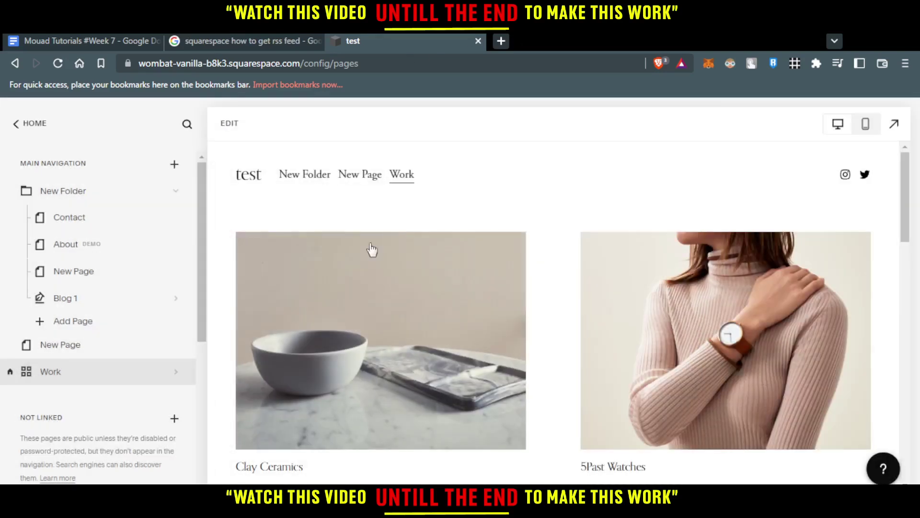